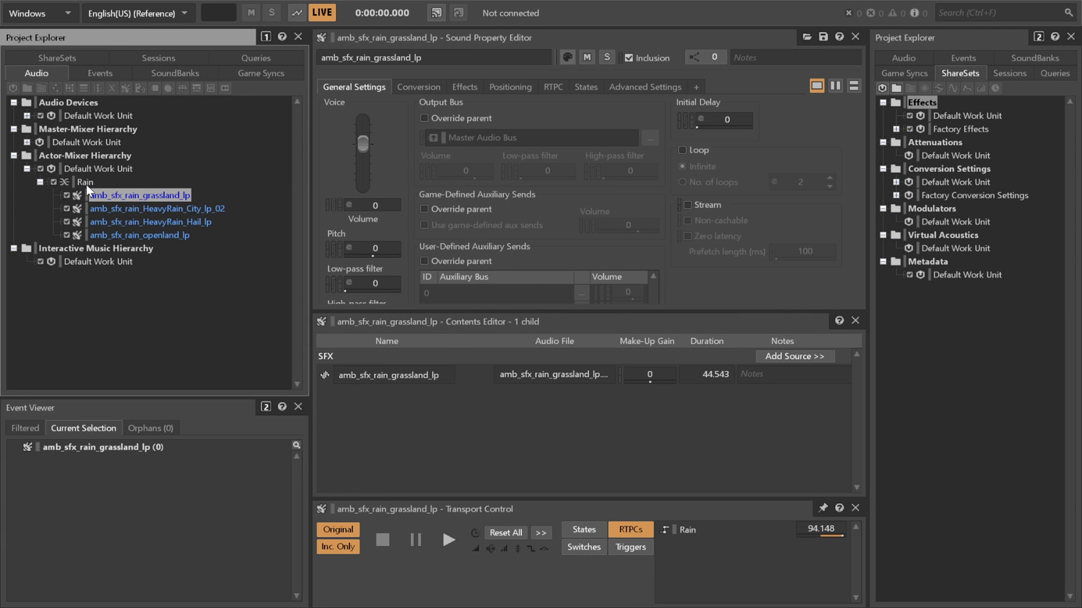
# Play the Rain blend container and its Rain_01 child, then show the Profiler layout.
pyautogui.click(86, 183)
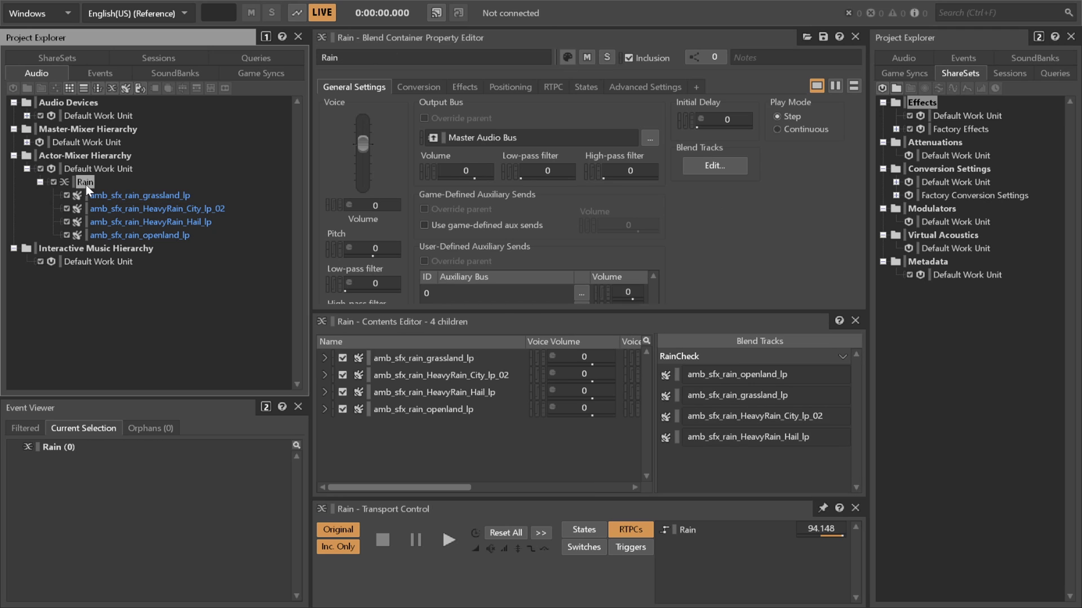
pyautogui.click(446, 541)
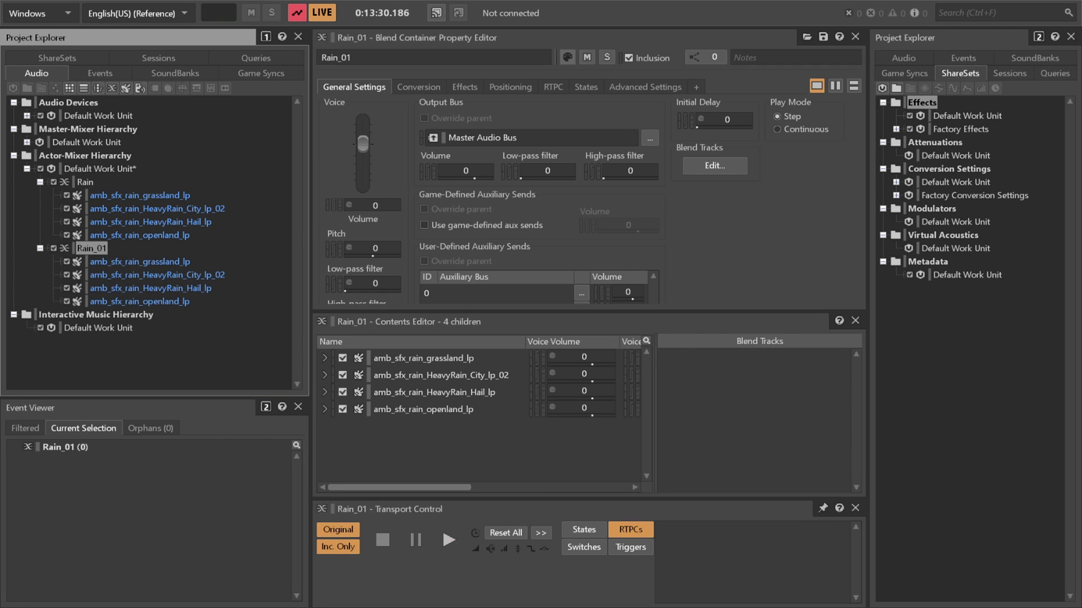
pyautogui.click(97, 260)
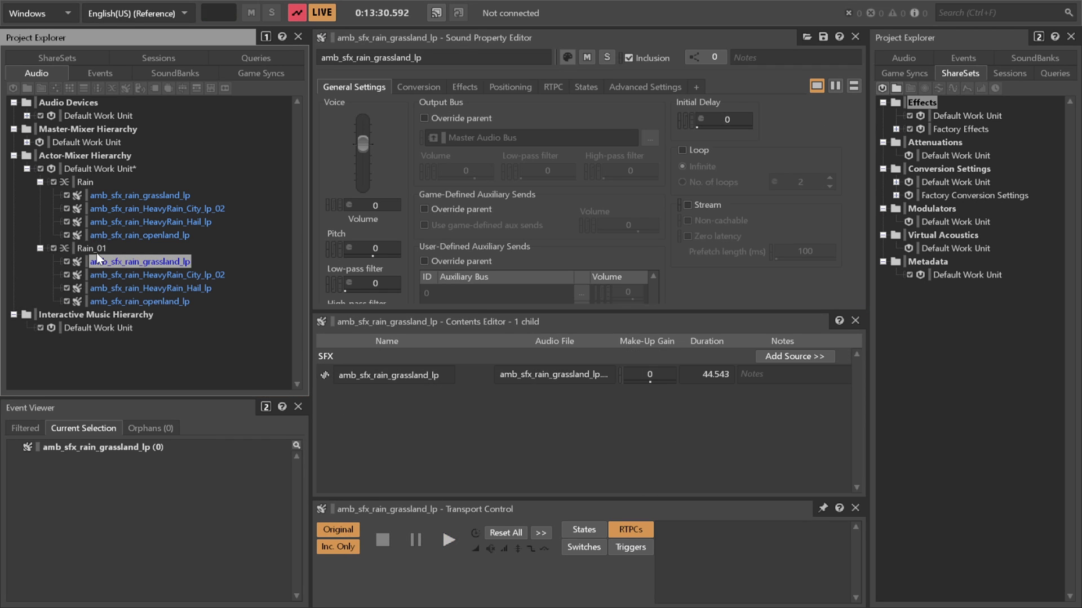
pyautogui.click(96, 249)
pyautogui.press('space')
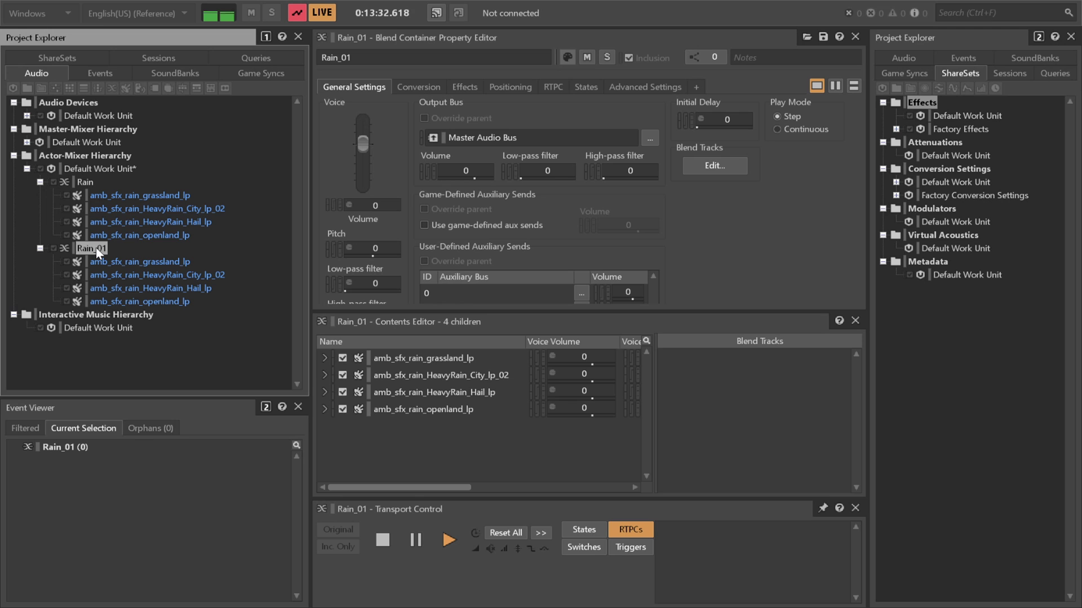
pyautogui.press('F6')
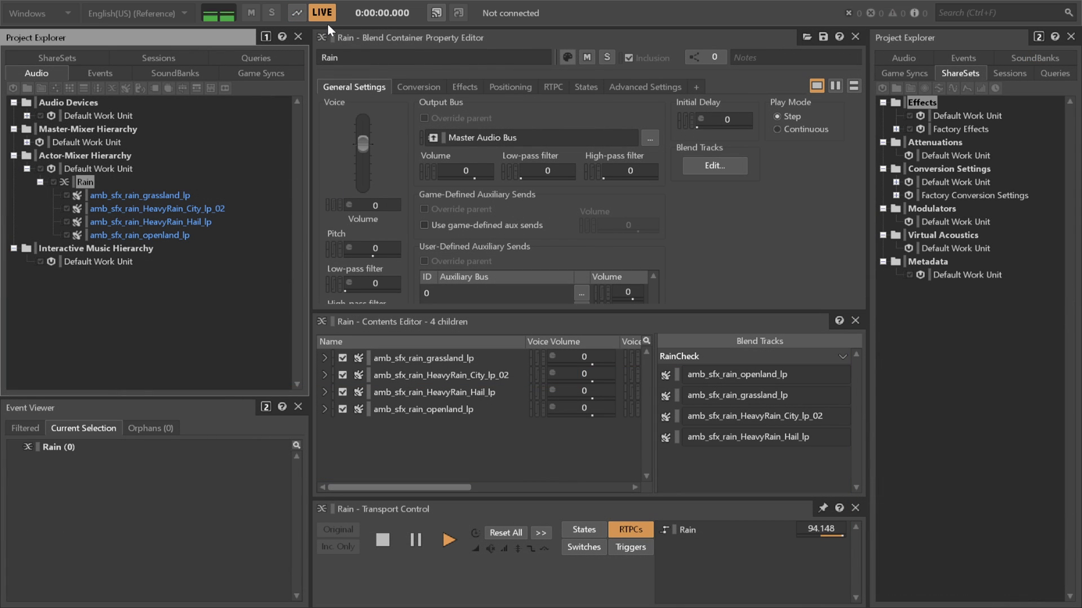
# Sweep the Rain cursor right across the RainCheck crossfades until HeavyRain plays at 0 dB.
pyautogui.click(297, 12)
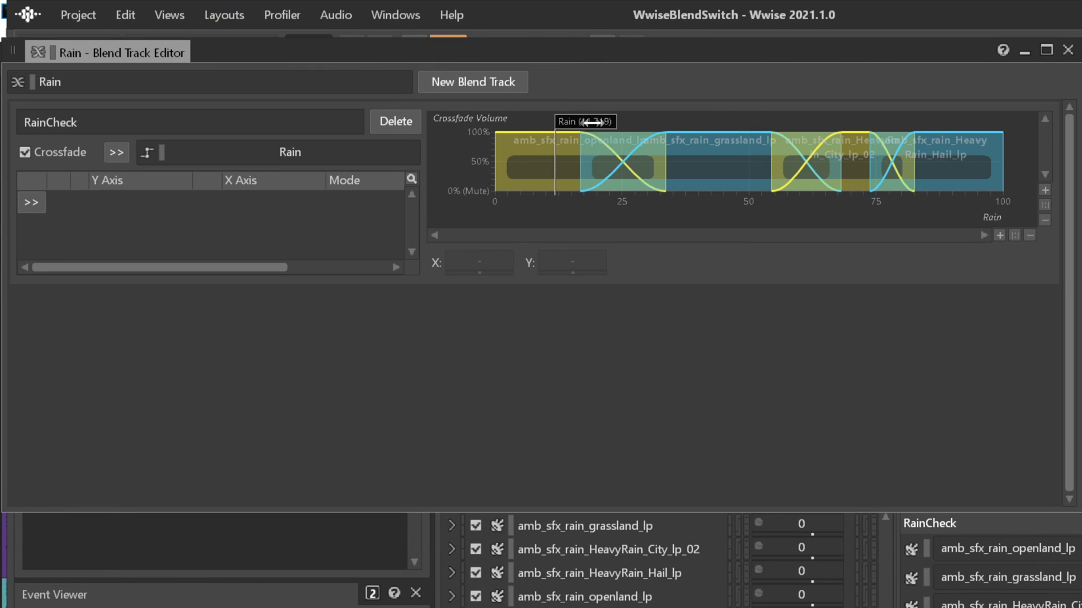
pyautogui.moveTo(593, 121); pyautogui.dragTo(1014, 145)
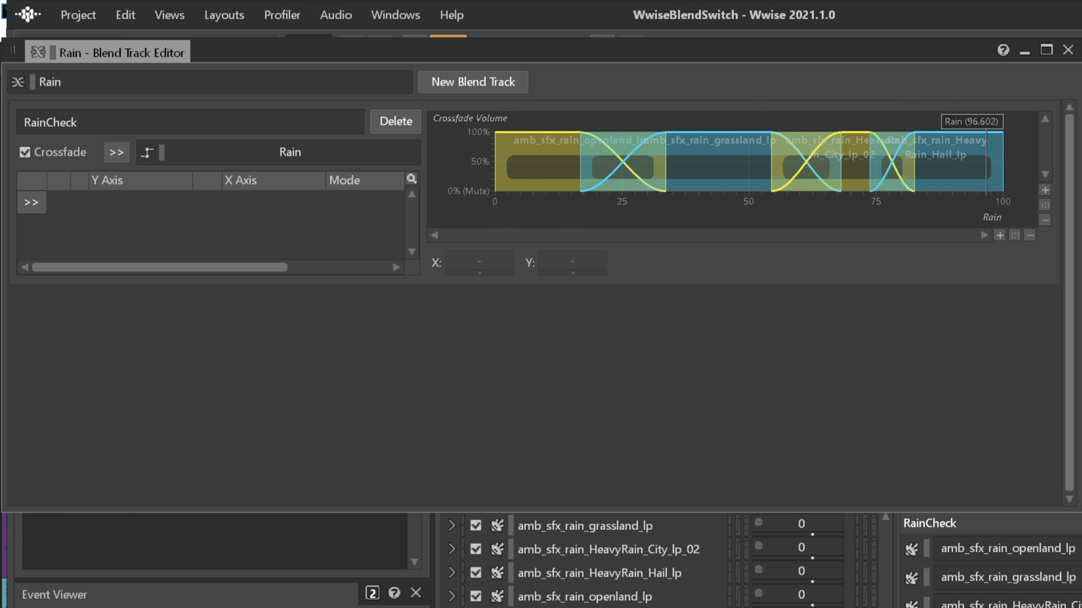
pyautogui.press('F6')
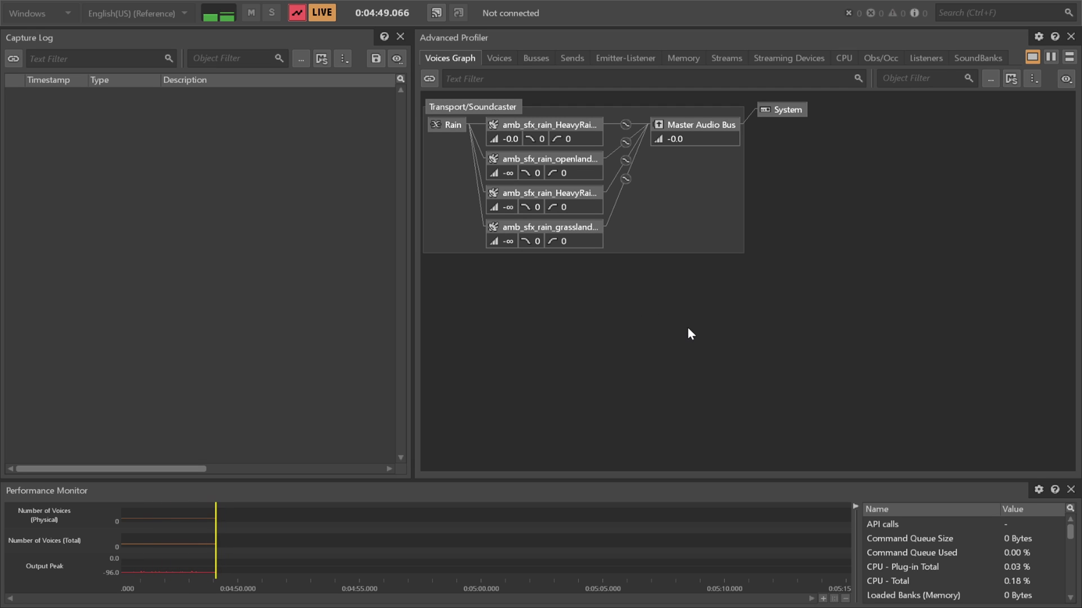
# Enlarge the Performance Monitor graphs to confirm four voices, then stop the capture.
pyautogui.moveTo(798, 481); pyautogui.dragTo(793, 278)
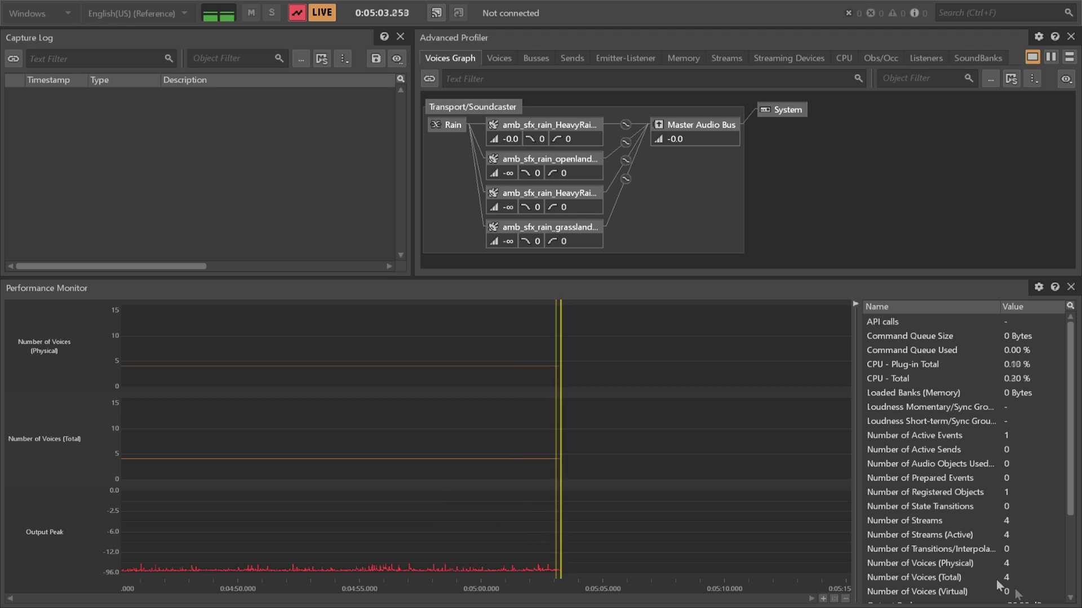
pyautogui.click(297, 13)
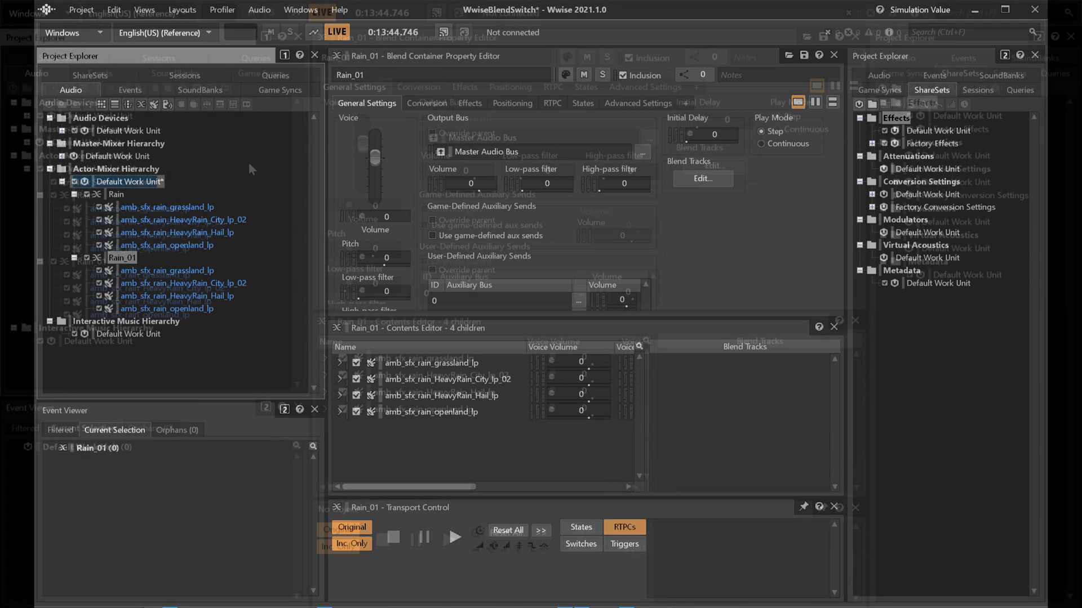
# Name the new switch container RainSwitch and choose its switch group.
pyautogui.write('RainSwitch Container')
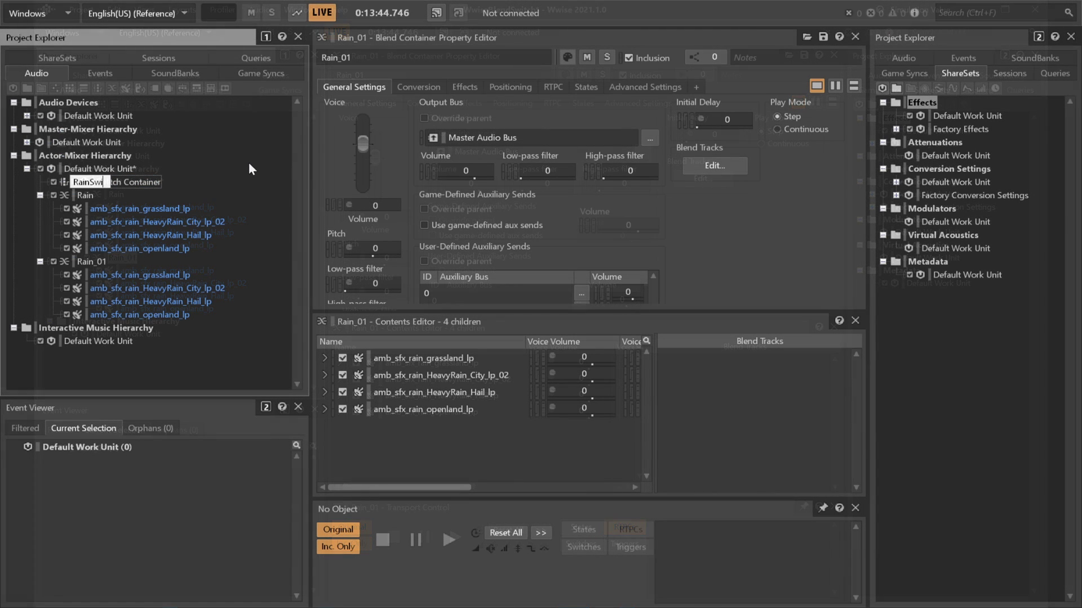
pyautogui.press('Return')
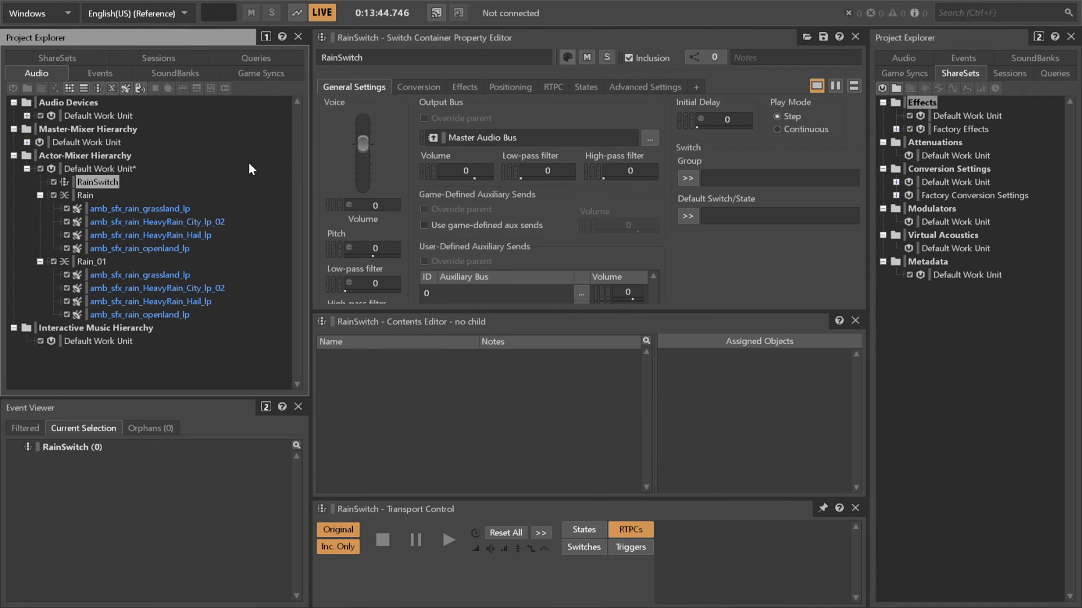
pyautogui.click(690, 178)
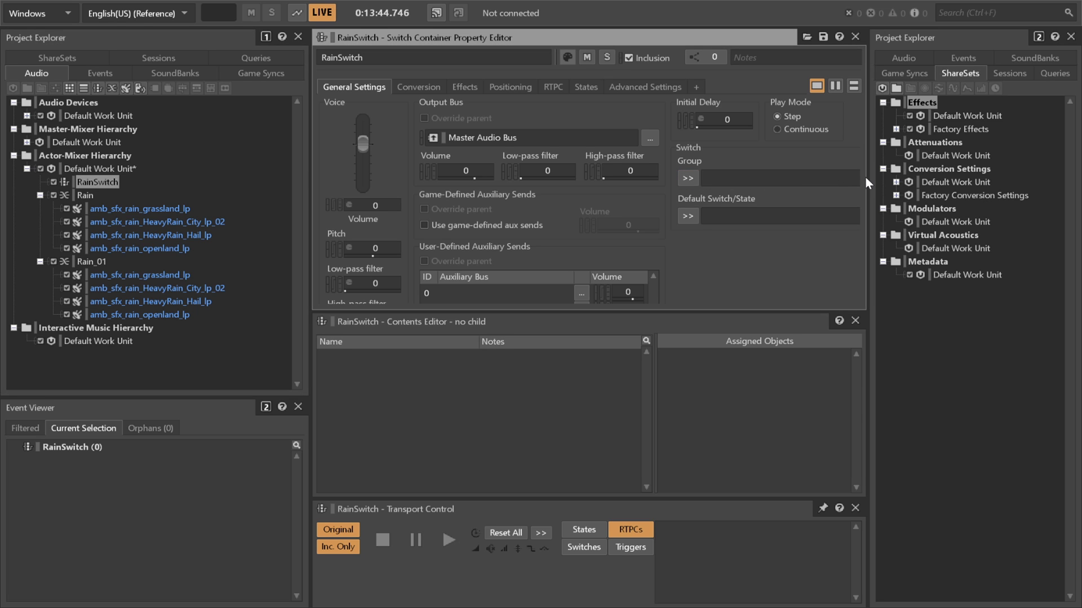
# Create a LightRain switch under Rain and paste three copies of it.
pyautogui.write('LightRain')
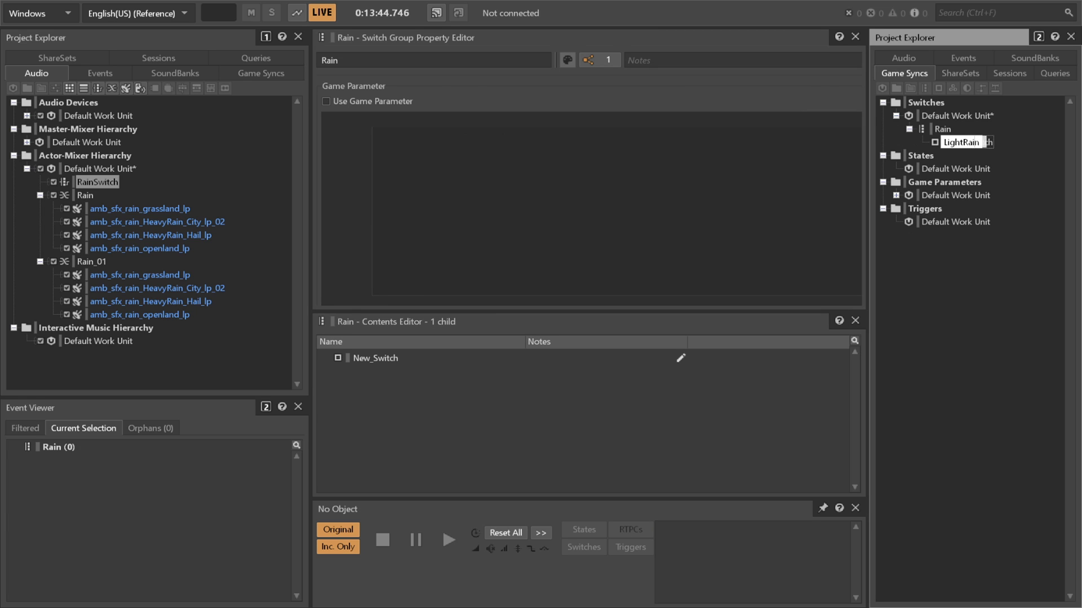
pyautogui.press('Return')
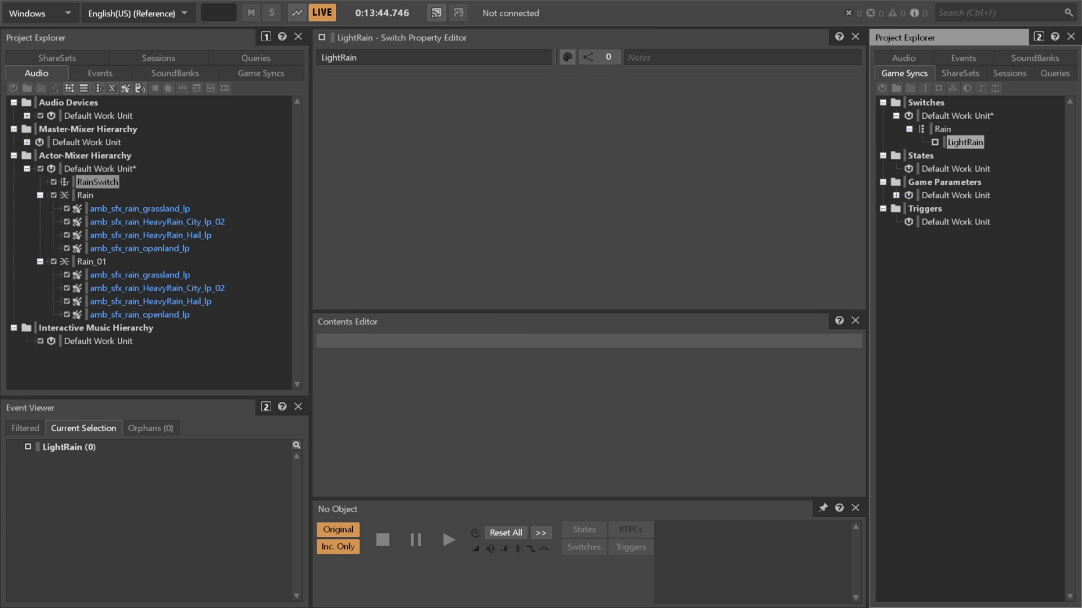
pyautogui.click(952, 133)
pyautogui.hotkey('ctrl', 'v')
pyautogui.hotkey('ctrl', 'v')
pyautogui.hotkey('ctrl', 'v')
# Rename the three LightRain copies to MediumRain, HeavyRain and StormRain.
pyautogui.click(980, 156)
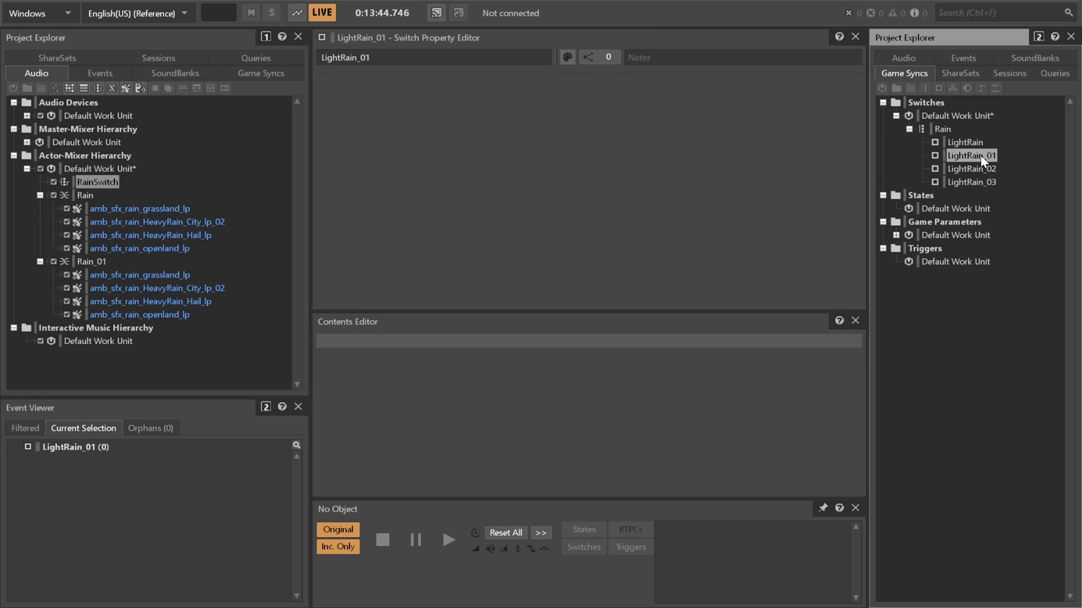
pyautogui.click(982, 157)
pyautogui.write('MediumRain')
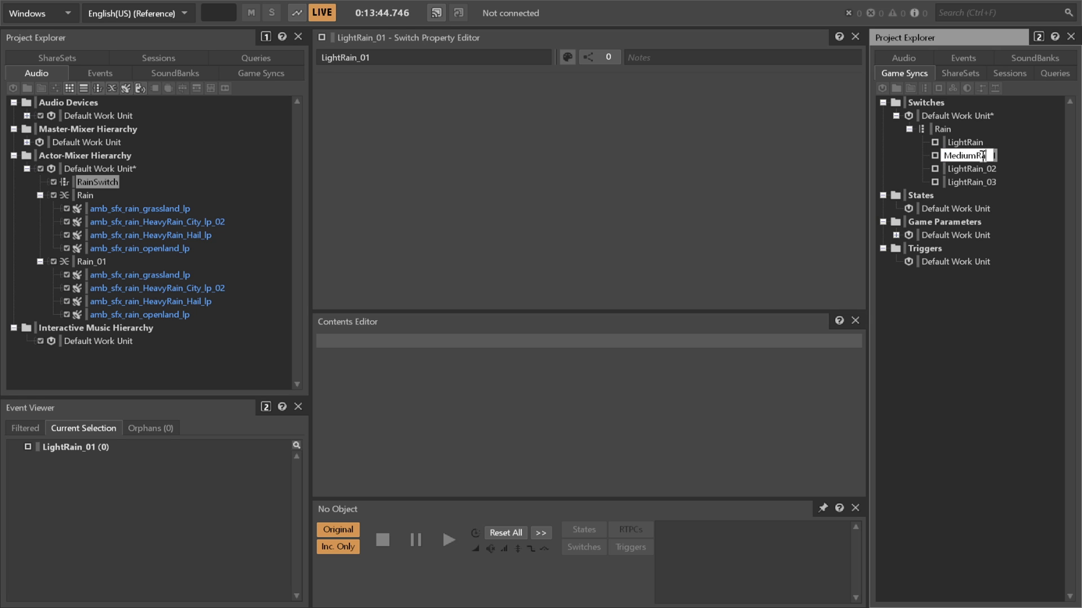
pyautogui.press('Return')
pyautogui.press('Down')
pyautogui.press('F2')
pyautogui.write('HeavyRain')
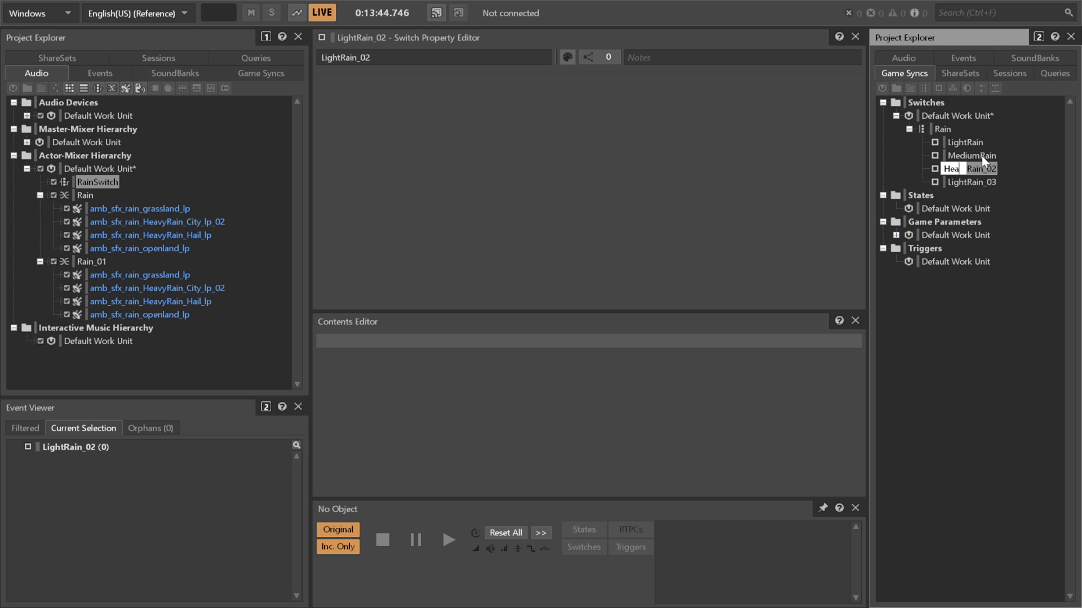
pyautogui.press('Return')
pyautogui.press('Down')
pyautogui.press('F2')
pyautogui.write('Sto')
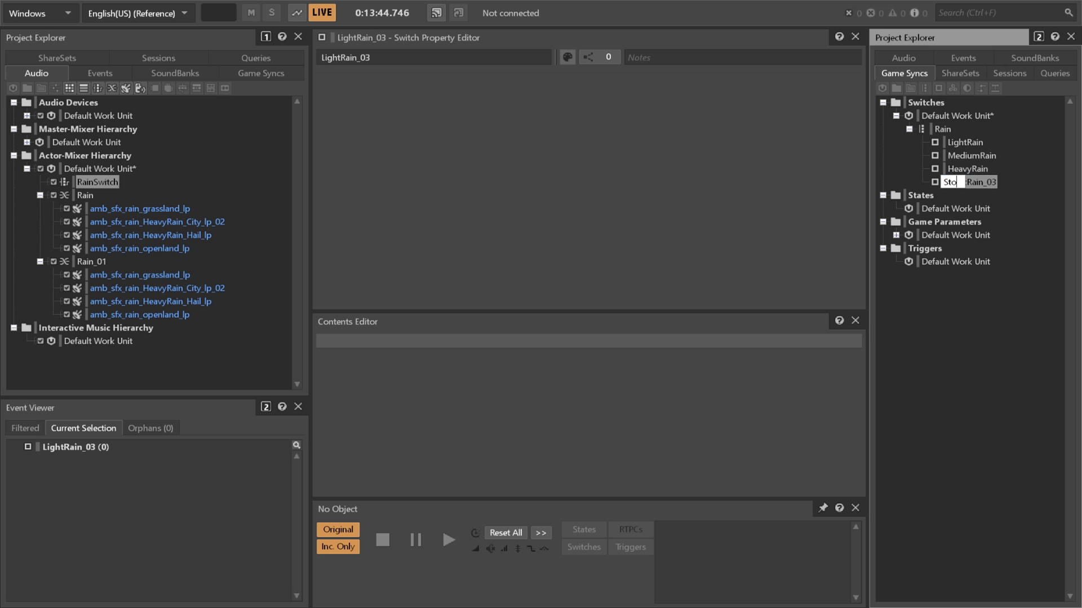
pyautogui.write('rmRain')
pyautogui.press('Return')
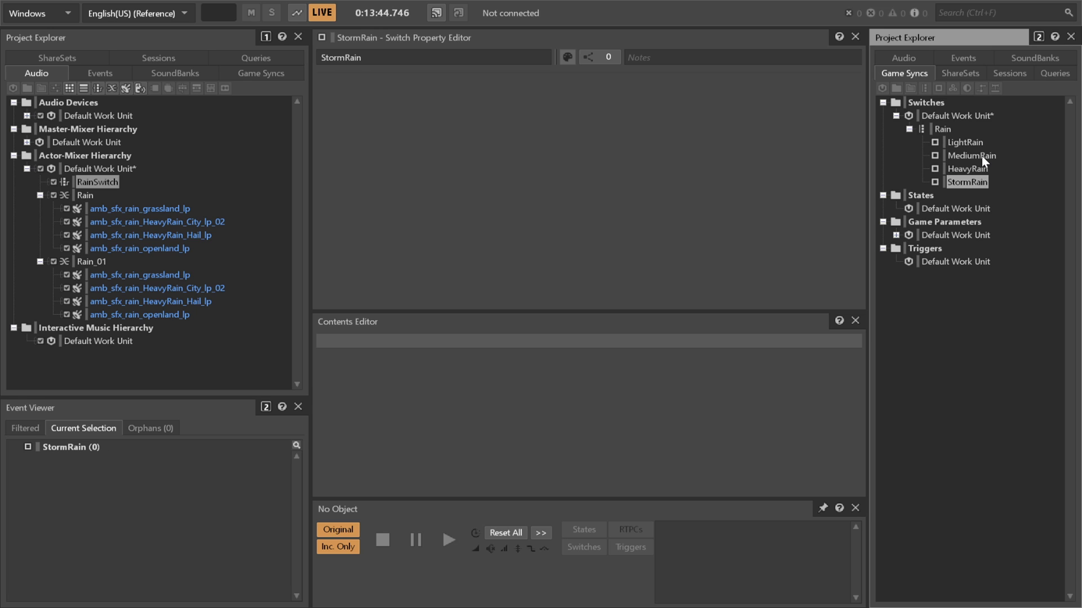
# Save the project and select the Rain switch group.
pyautogui.click(983, 162)
pyautogui.hotkey('ctrl', 's')
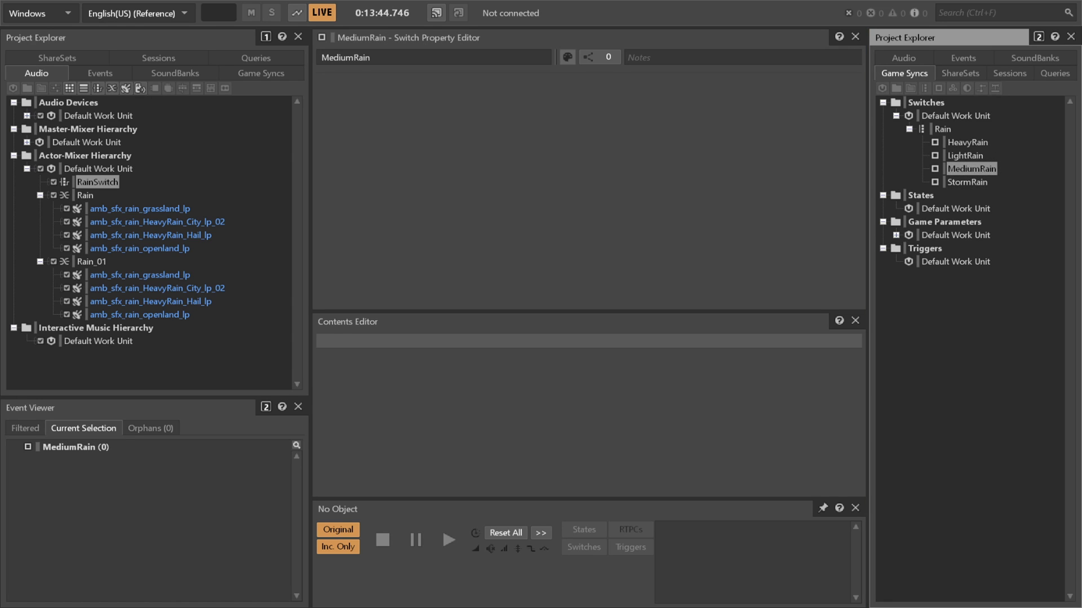
pyautogui.click(942, 129)
# Enable Use Game Parameter and add curve steps at Rain 10, 40, 70 and ~91, ending on StormRain.
pyautogui.click(373, 101)
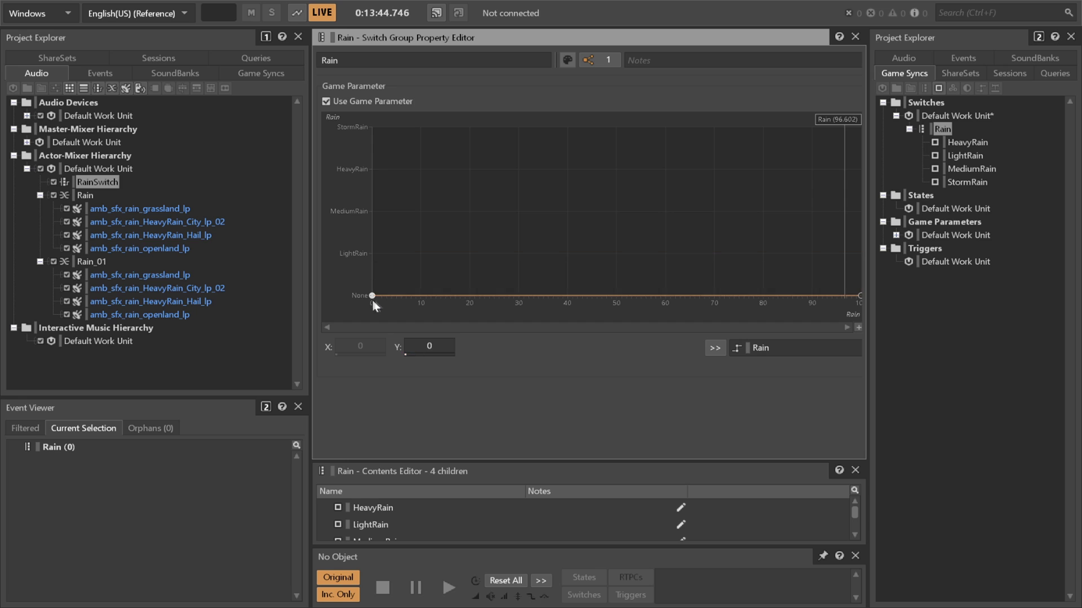
pyautogui.doubleClick(420, 253)
pyautogui.doubleClick(715, 169)
pyautogui.doubleClick(566, 211)
pyautogui.doubleClick(817, 127)
pyautogui.moveTo(859, 296); pyautogui.dragTo(859, 128)
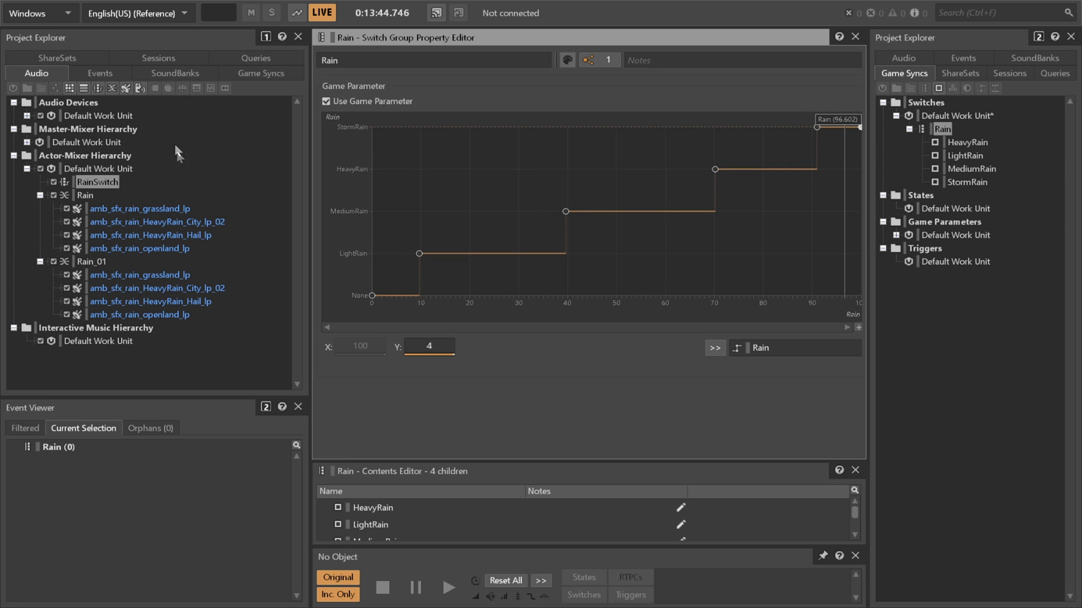
pyautogui.click(99, 182)
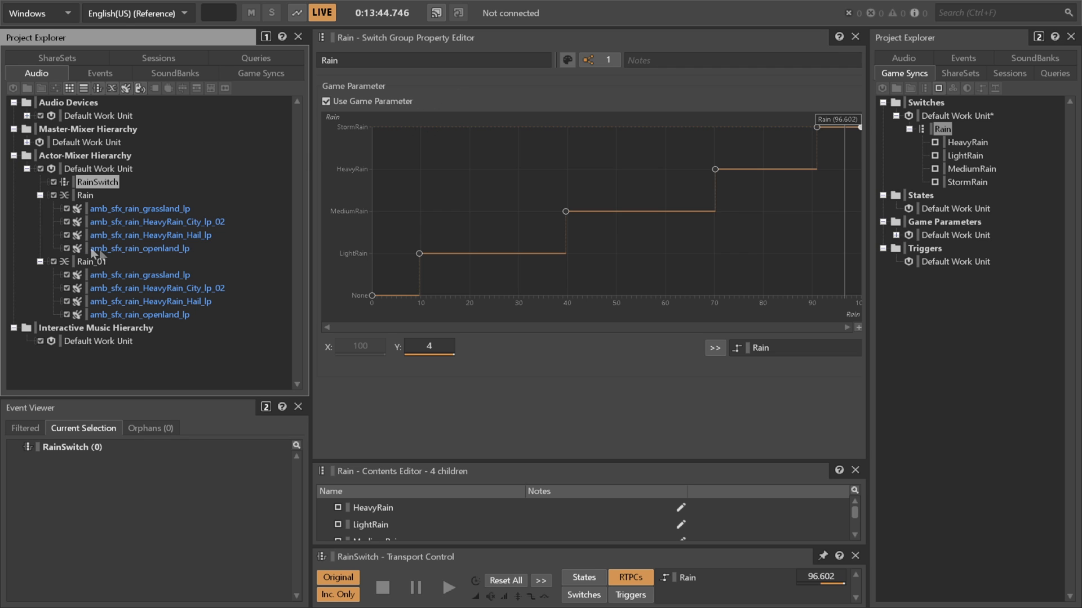
# Assign the Hail loop to HeavyRain and the openland loop to LightRain.
pyautogui.click(141, 209)
pyautogui.click(102, 184)
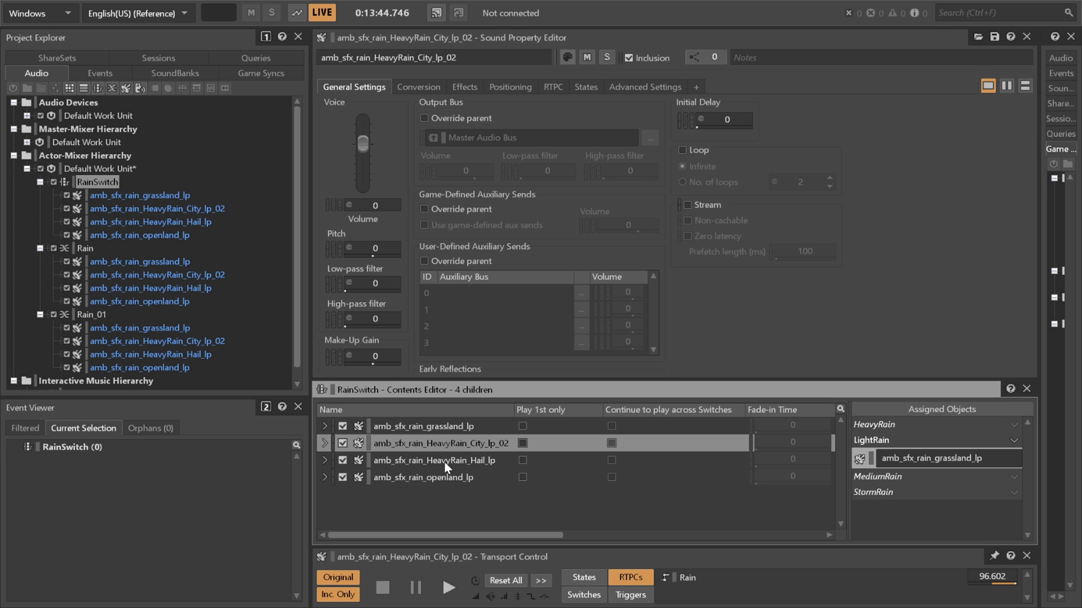
pyautogui.moveTo(444, 462); pyautogui.dragTo(883, 422)
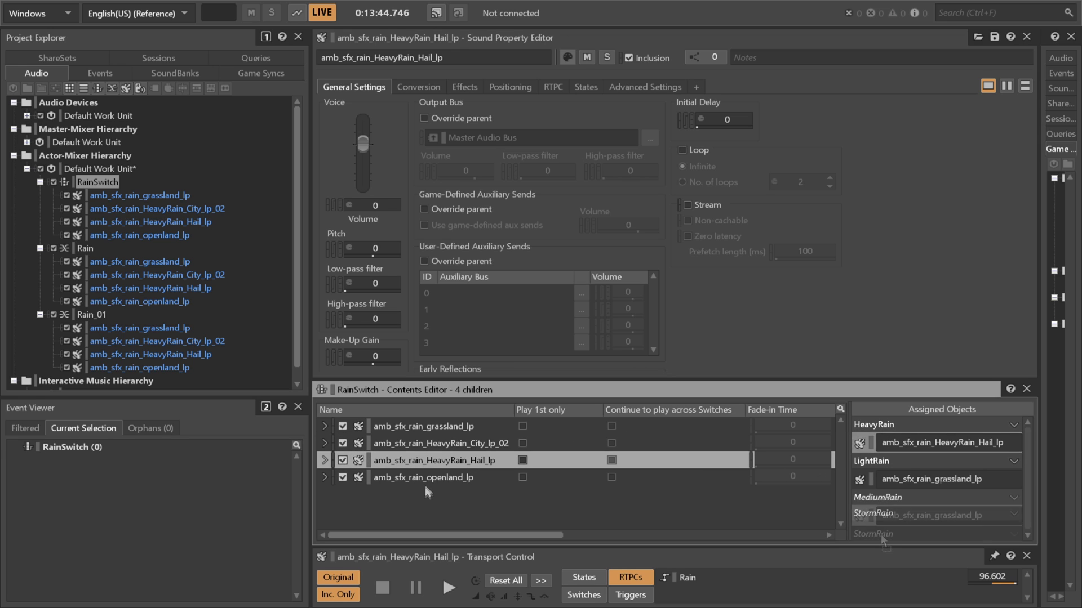
pyautogui.moveTo(881, 534); pyautogui.dragTo(880, 535)
pyautogui.click(612, 442)
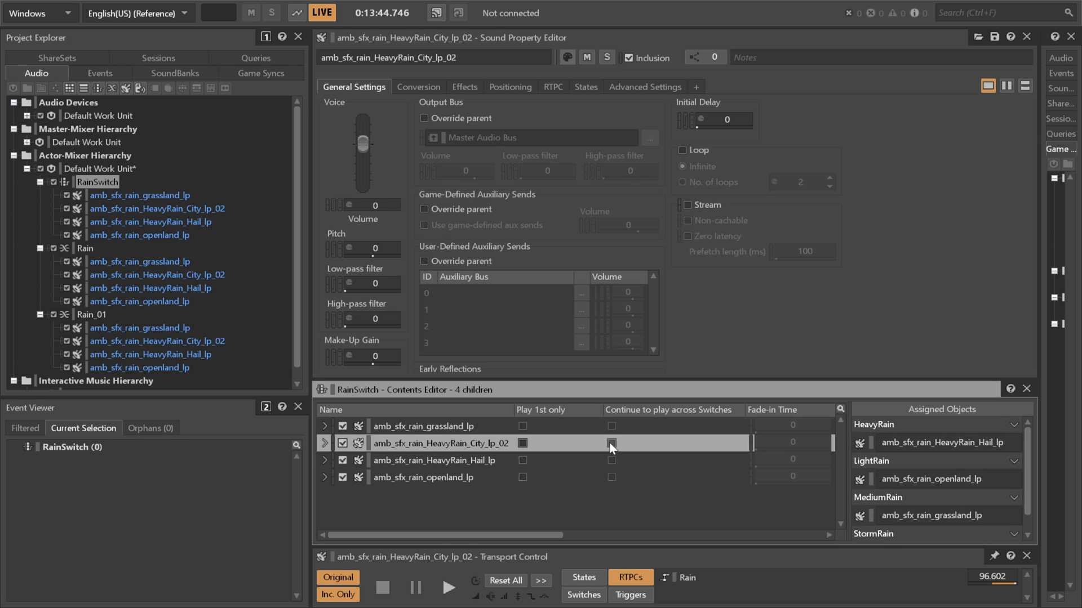
# Set RainSwitch to Continuous play and let all four loops continue across switches.
pyautogui.click(185, 206)
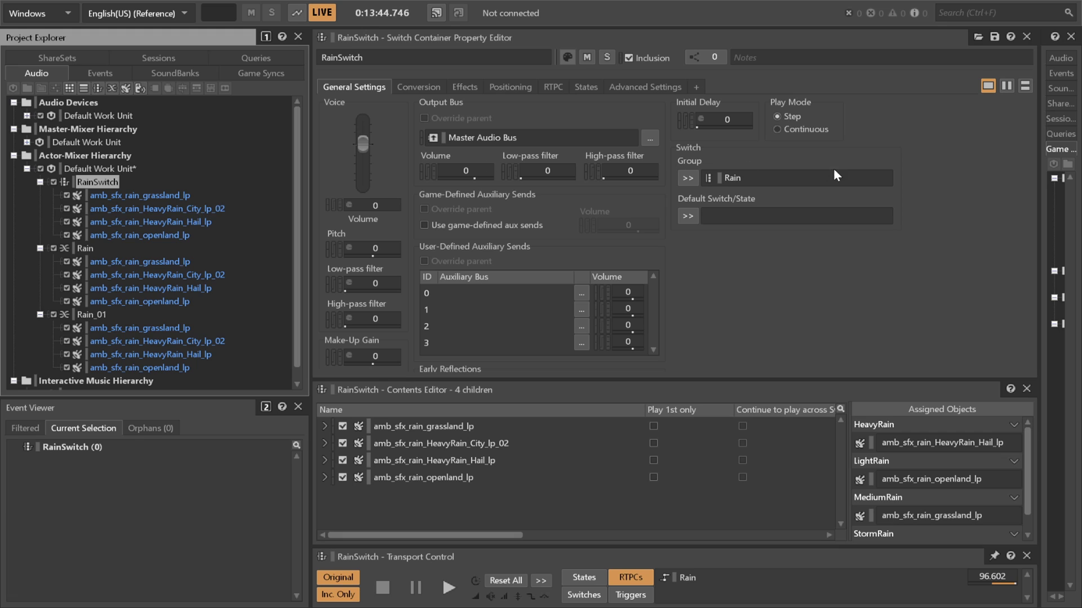
pyautogui.click(814, 129)
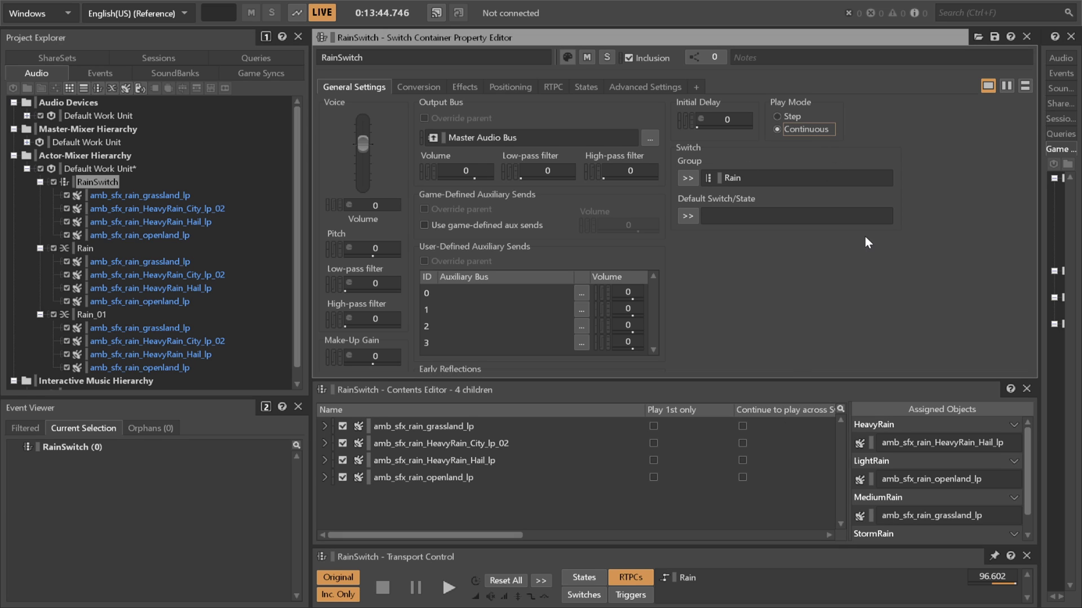
pyautogui.click(743, 426)
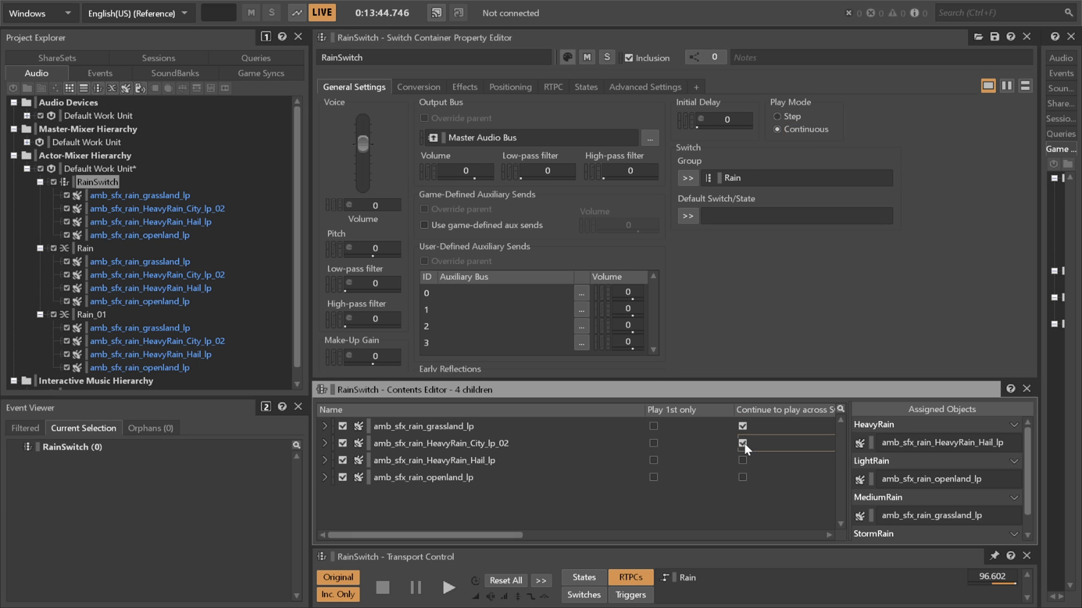
pyautogui.click(742, 443)
pyautogui.click(743, 460)
pyautogui.click(742, 478)
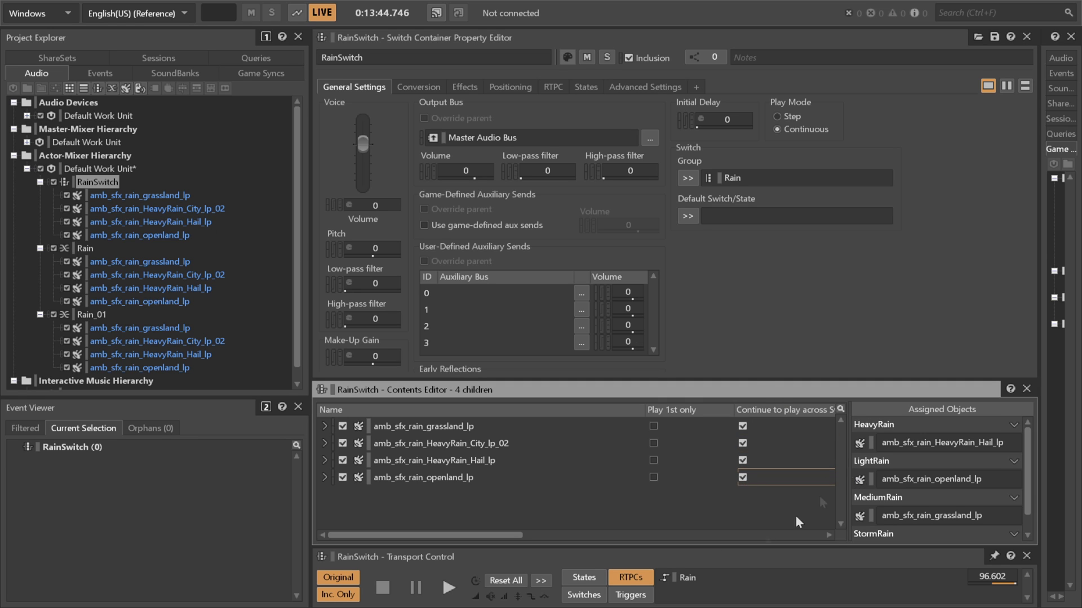
pyautogui.moveTo(479, 535); pyautogui.dragTo(701, 549)
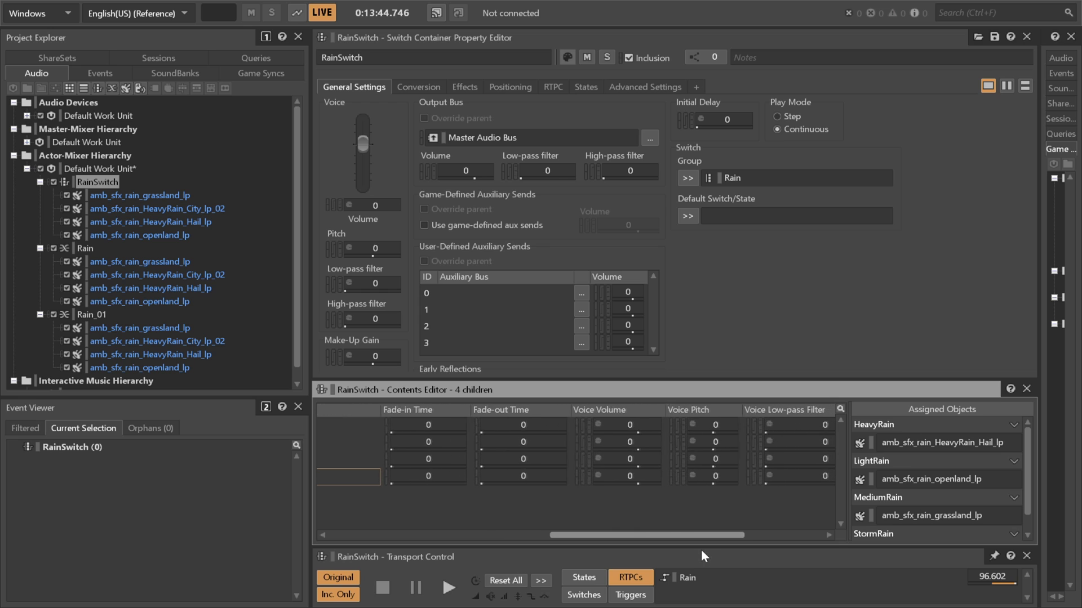
# Give all four rain sounds a Fade-in Time and Fade-out Time of 10.
pyautogui.click(449, 426)
pyautogui.write('10')
pyautogui.press('Return')
pyautogui.click(522, 426)
pyautogui.write('10')
pyautogui.press('Return')
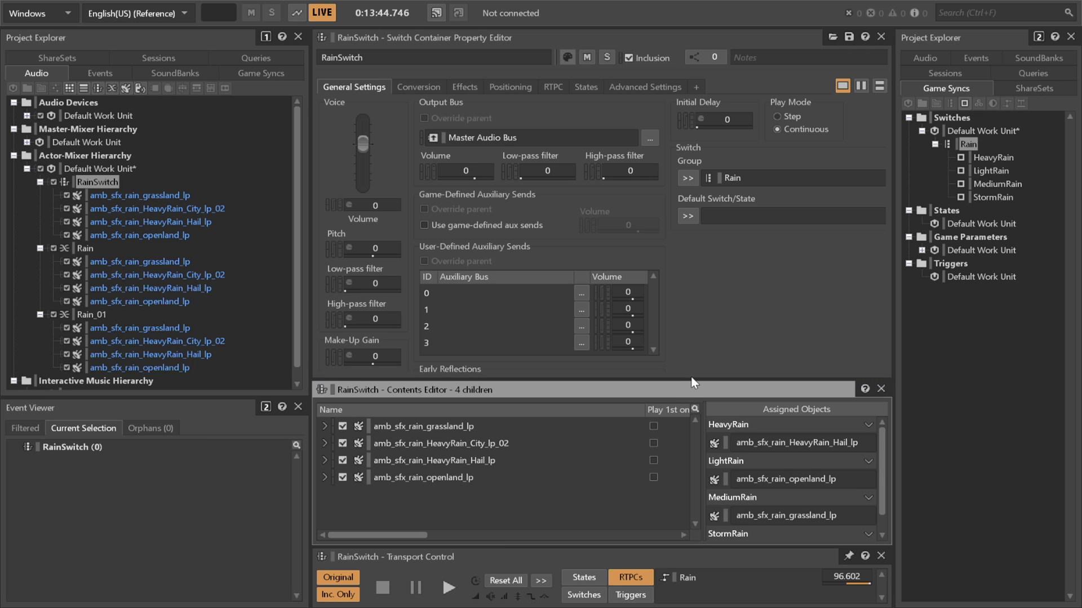
pyautogui.moveTo(693, 382); pyautogui.dragTo(693, 341)
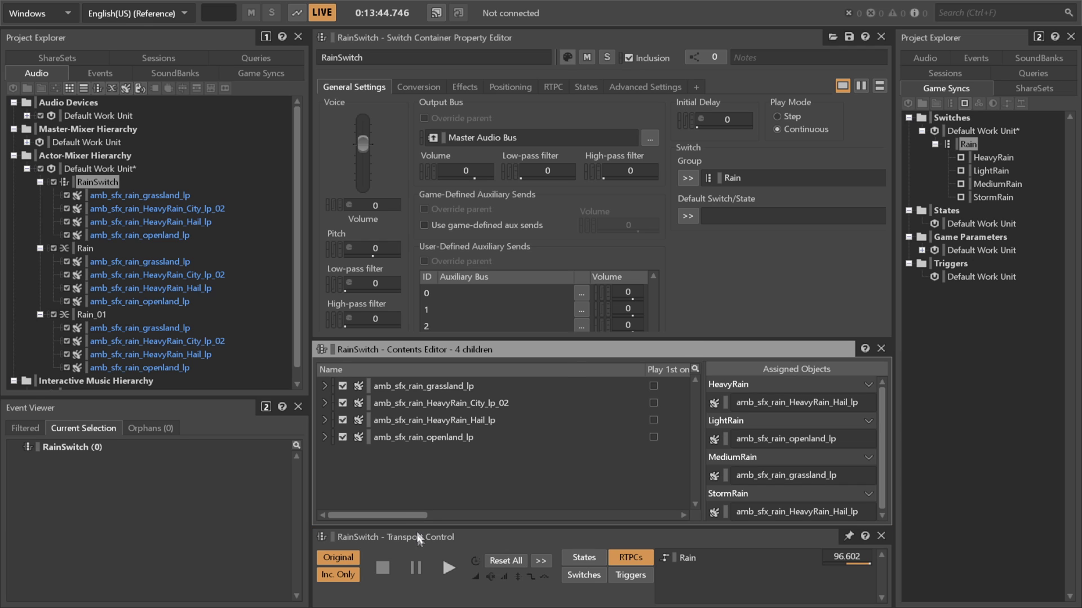
# Play RainSwitch with a profiler capture running and lower the Rain RTPC to about 23.6.
pyautogui.click(449, 572)
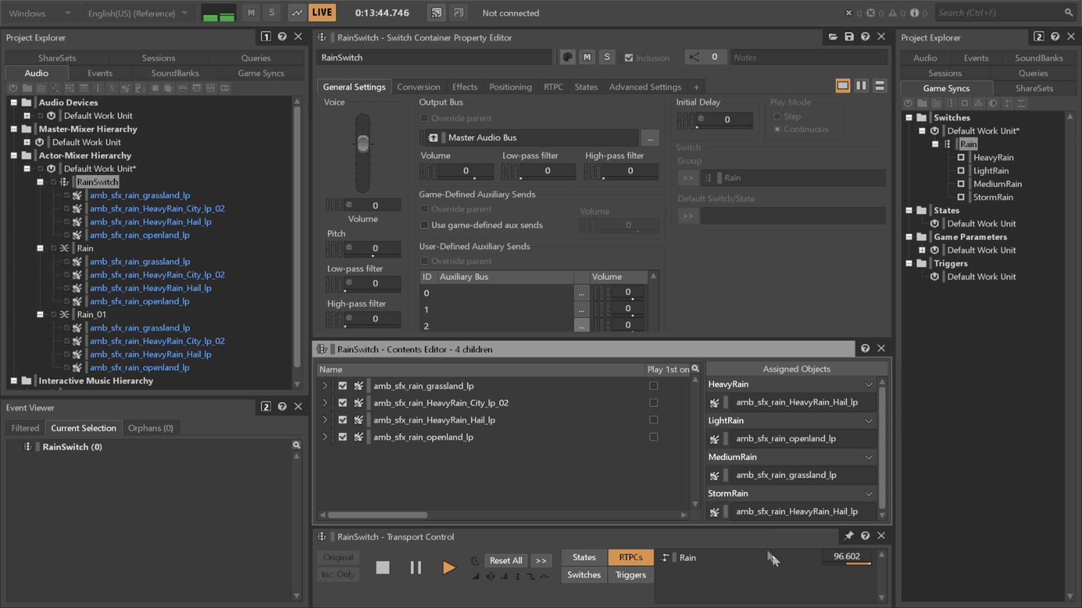
pyautogui.press('F6')
pyautogui.click(297, 13)
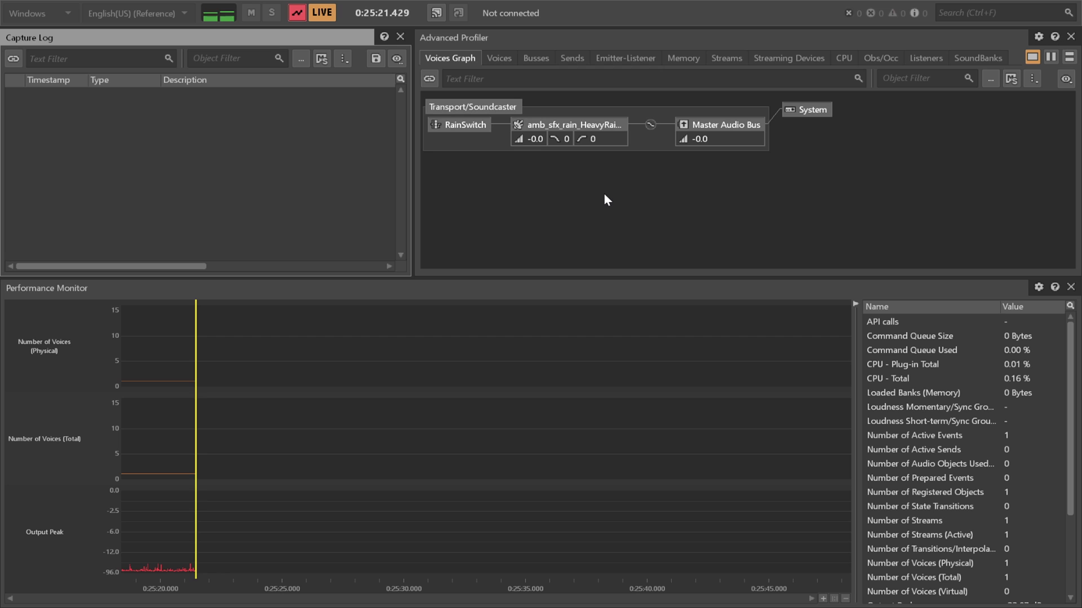
pyautogui.press('F5')
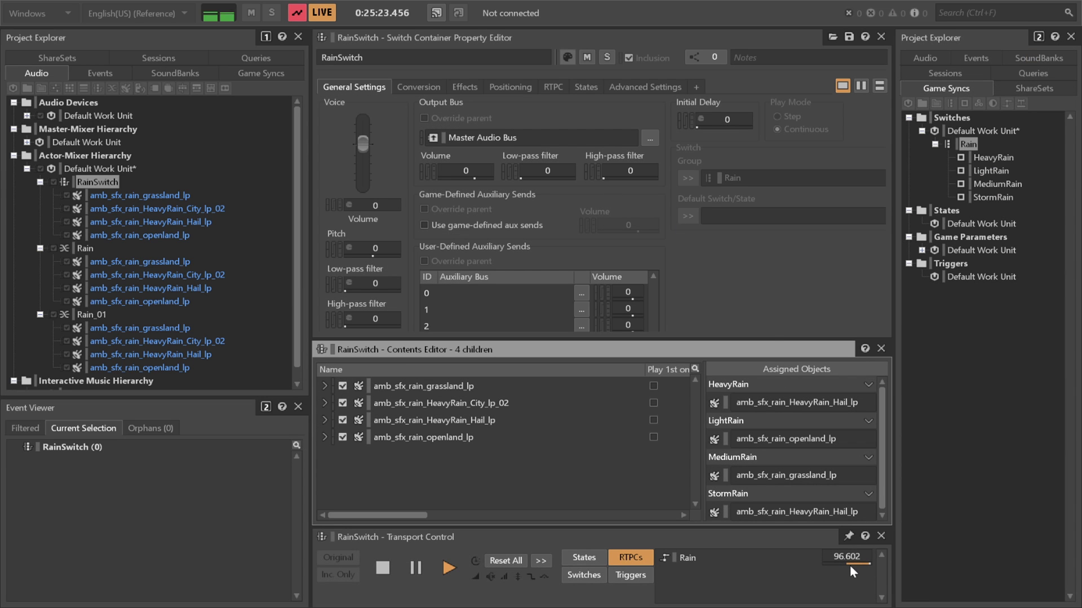
pyautogui.moveTo(855, 561); pyautogui.dragTo(839, 558)
pyautogui.press('F6')
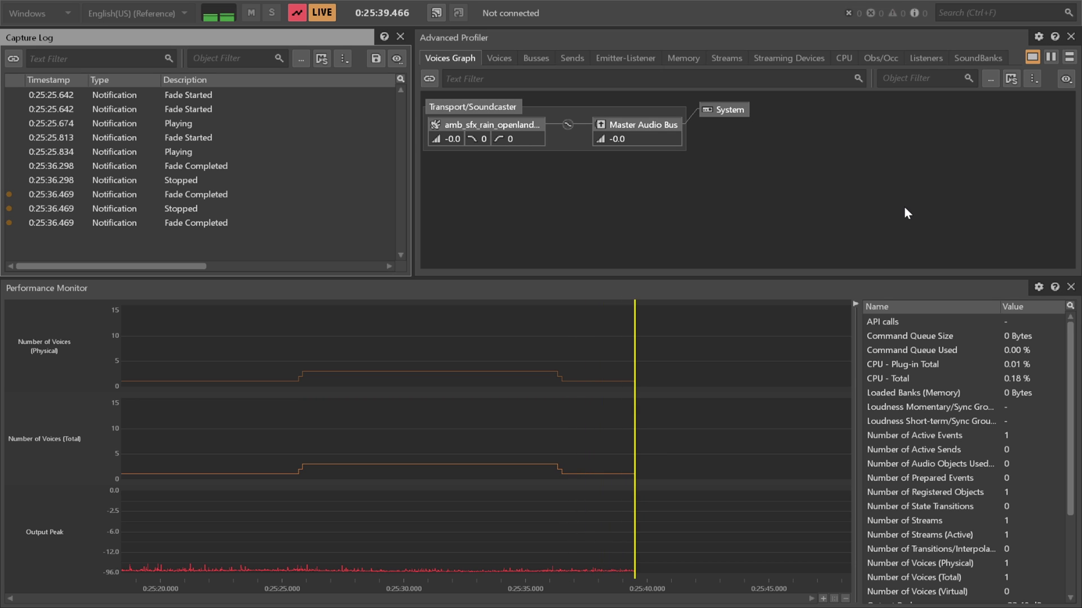
# Raise the Rain RTPC into the MediumRain range so the grassland loop fades in.
pyautogui.press('F5')
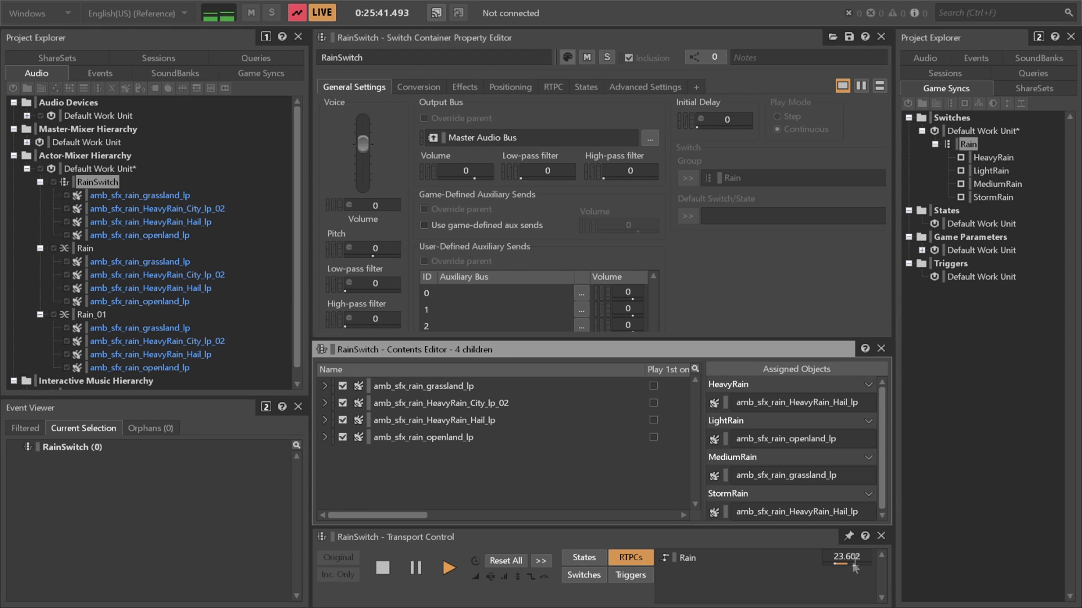
pyautogui.moveTo(843, 562); pyautogui.dragTo(838, 562)
pyautogui.press('F6')
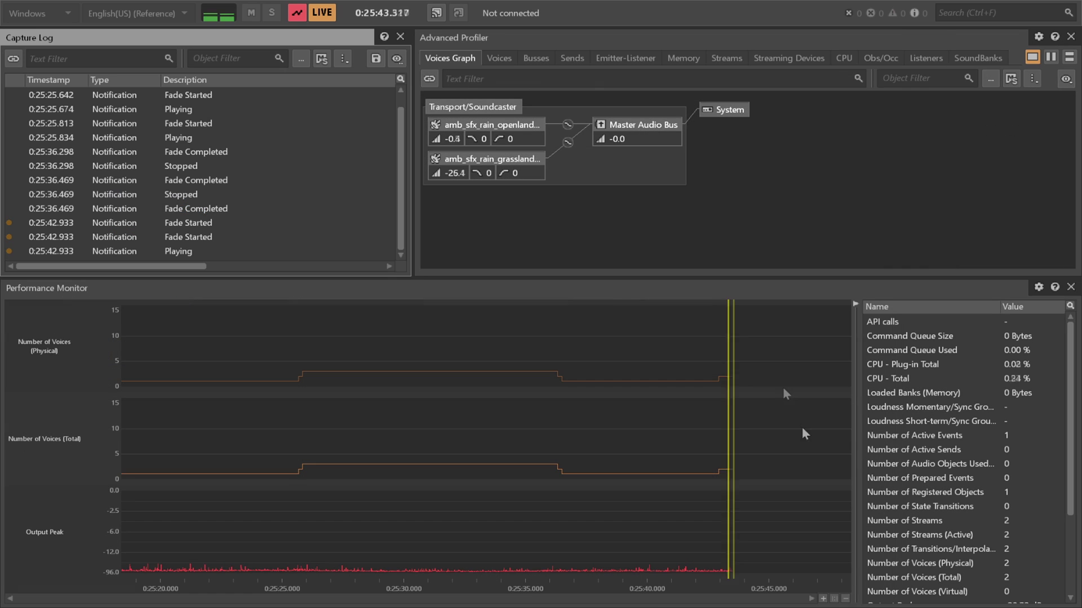